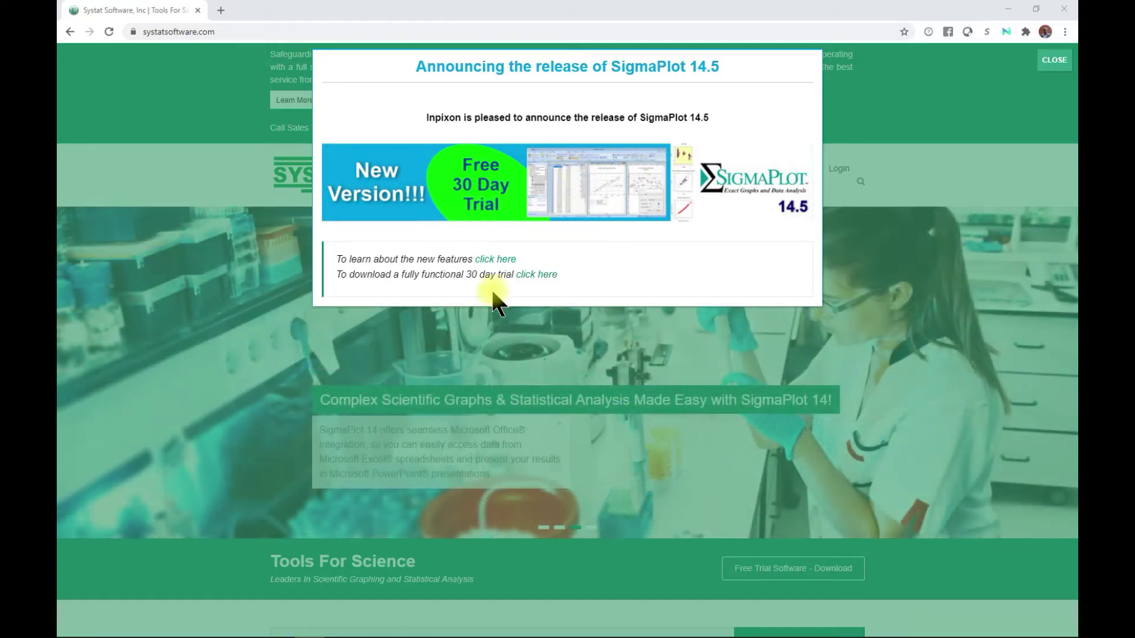
Open the SigmaPlot 14.5 30-day trial download page and scroll through it.
{"action": "left_click", "coordinate": [545, 276]}
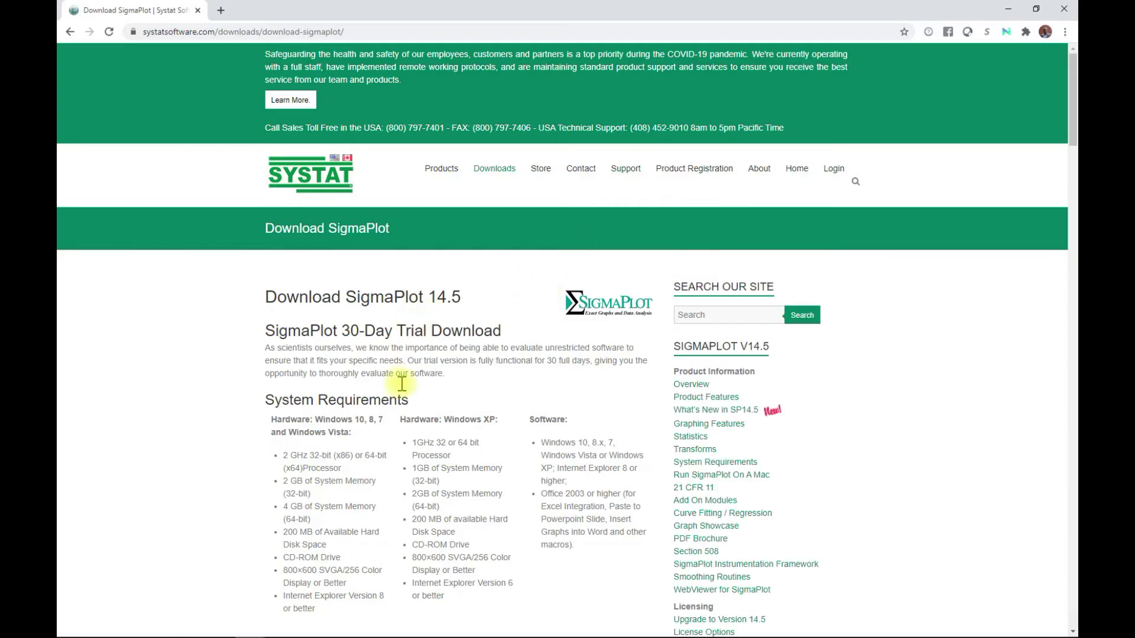
{"action": "scroll", "coordinate": [402, 383], "scroll_direction": "down", "scroll_amount": 5}
{"action": "scroll", "coordinate": [391, 455], "scroll_direction": "up", "scroll_amount": 4}
{"action": "mouse_move", "coordinate": [494, 112]}
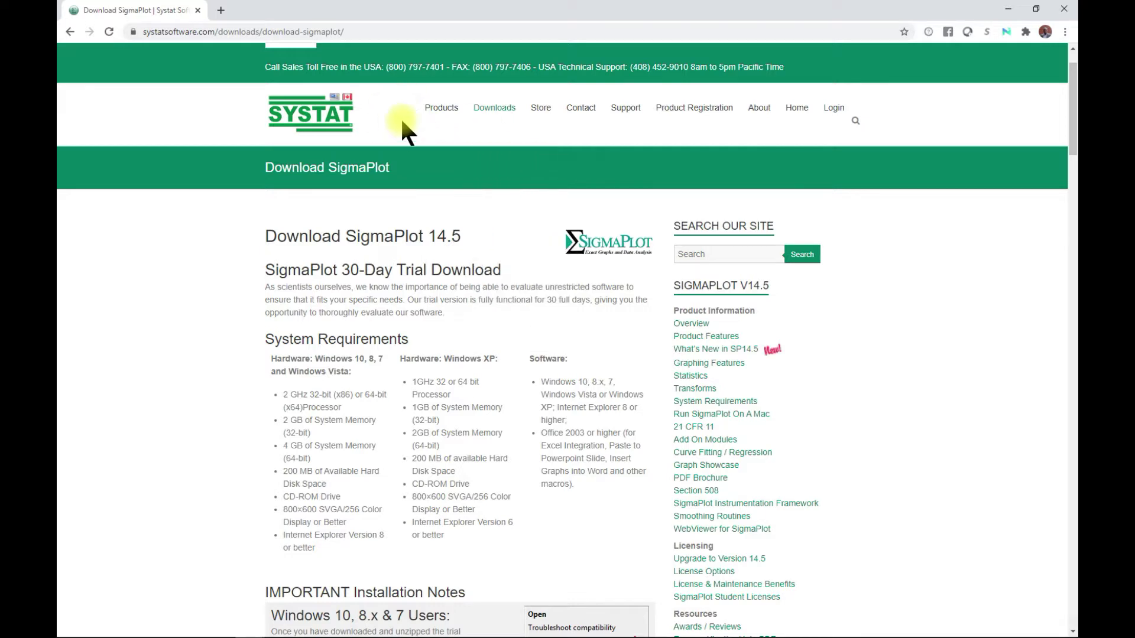
{"action": "scroll", "coordinate": [434, 145], "scroll_direction": "up", "scroll_amount": 1}
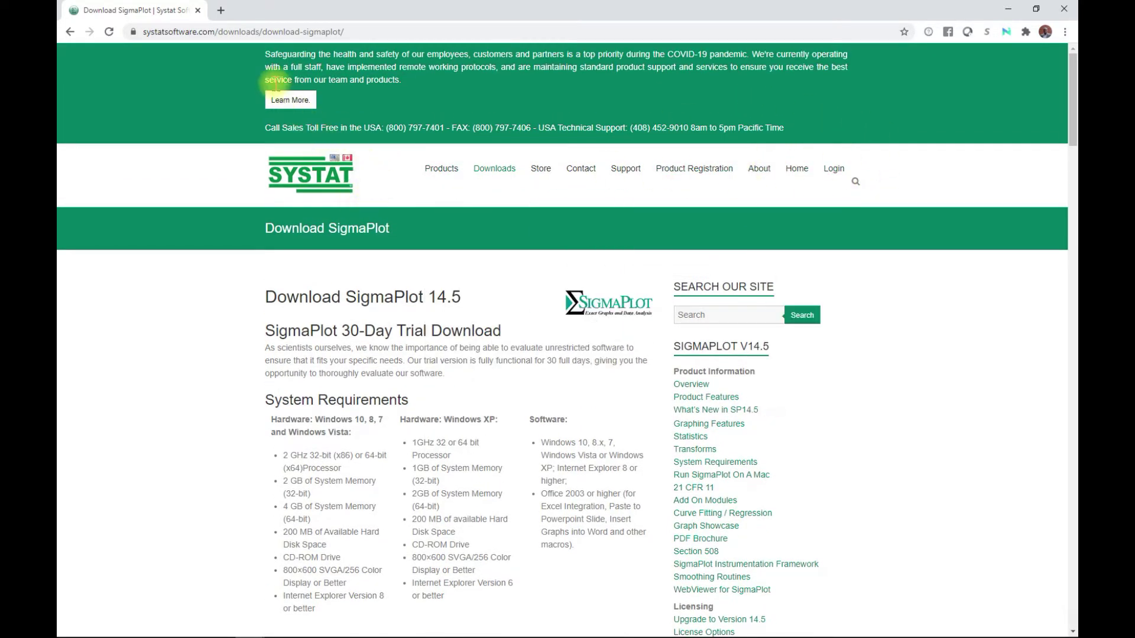
{"action": "mouse_move", "coordinate": [459, 192]}
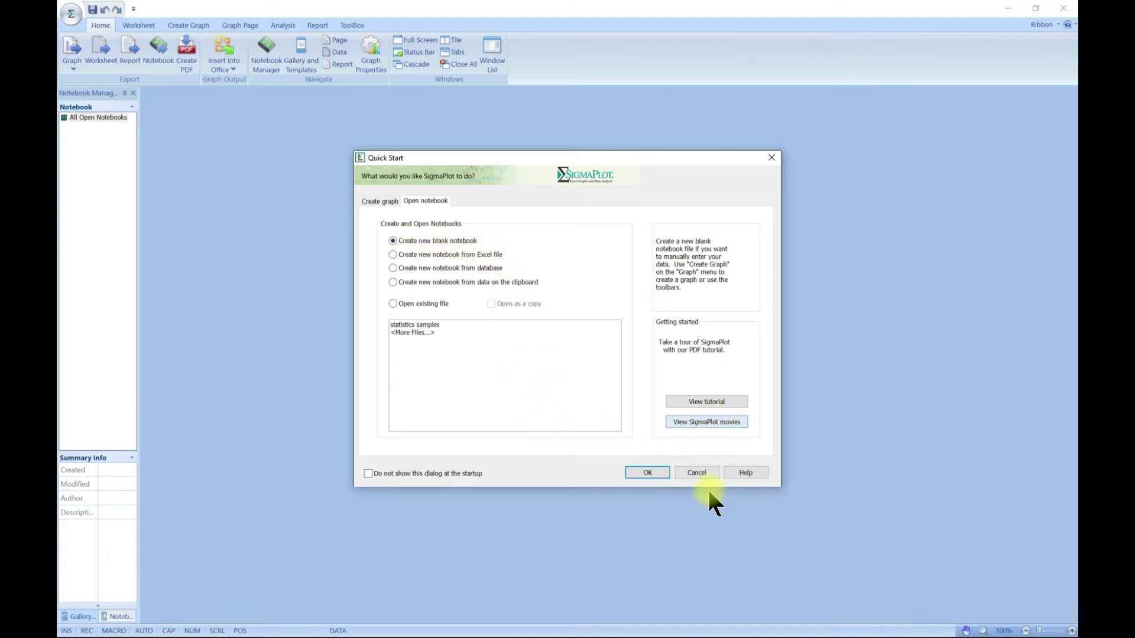
Open the SigmaPlot walkthrough tutorial from the Quick Start dialog.
{"action": "left_click", "coordinate": [716, 402]}
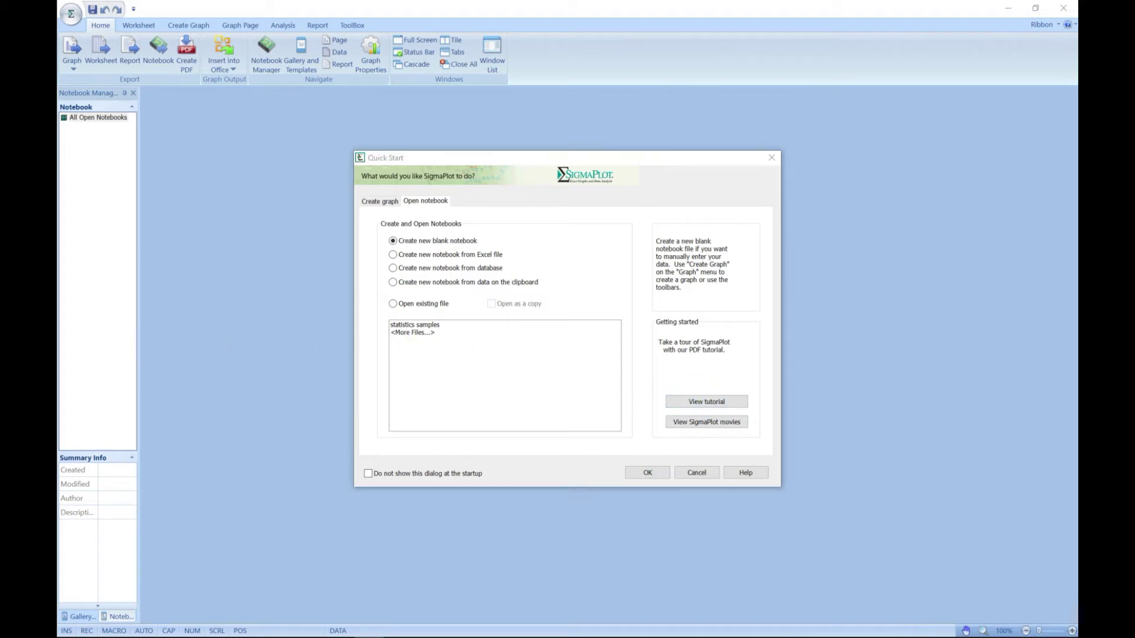
{"action": "left_click_drag", "start_coordinate": [363, 90], "coordinate": [256, 144]}
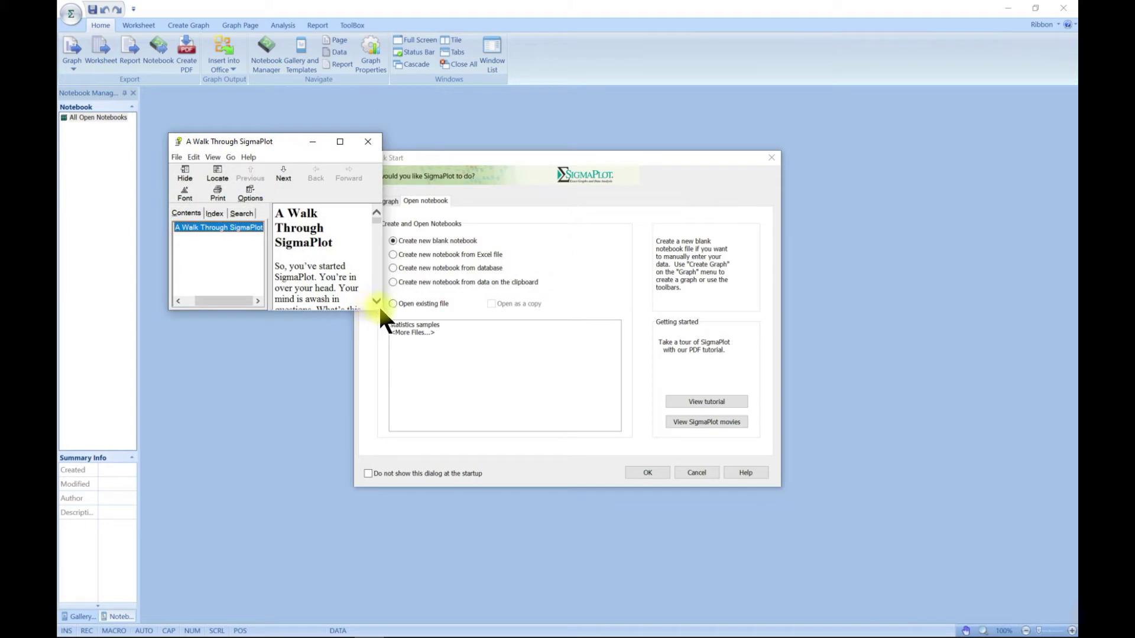
{"action": "left_click_drag", "start_coordinate": [382, 307], "coordinate": [504, 308]}
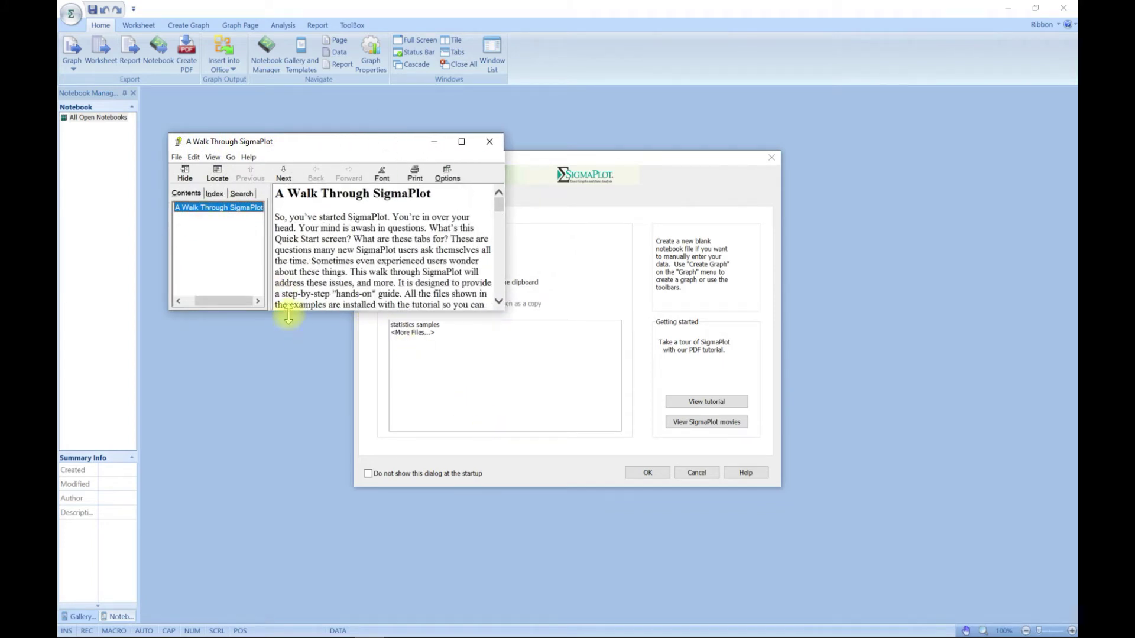
{"action": "left_click", "coordinate": [502, 146]}
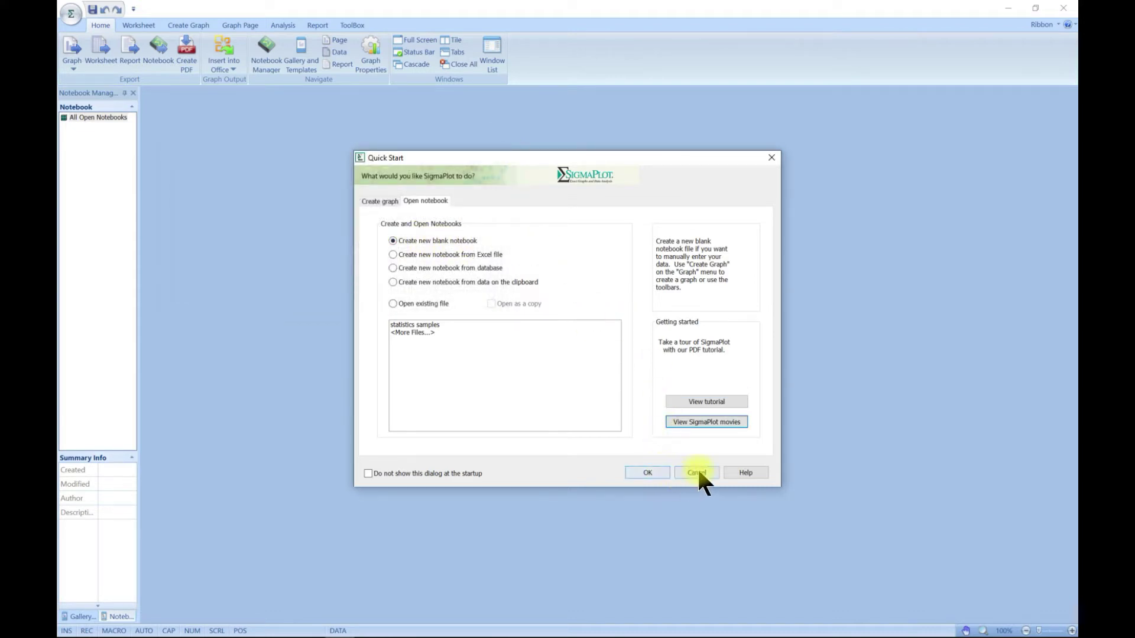
Create a blank notebook with an empty Data 1 worksheet and close Tip of the Day.
{"action": "left_click", "coordinate": [635, 474]}
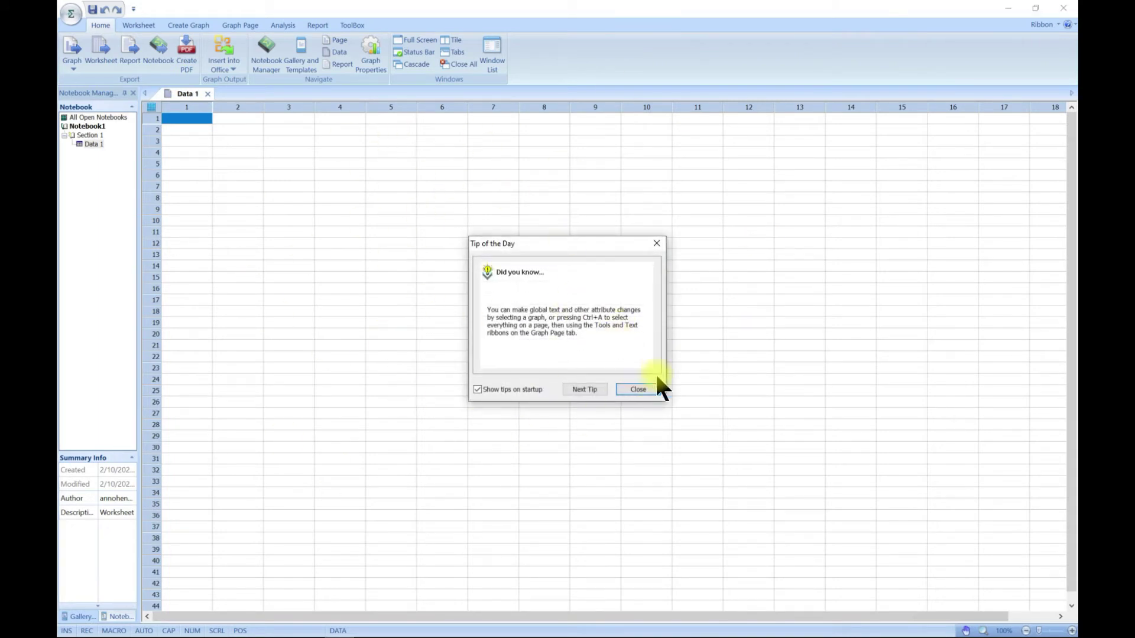
{"action": "left_click", "coordinate": [651, 245]}
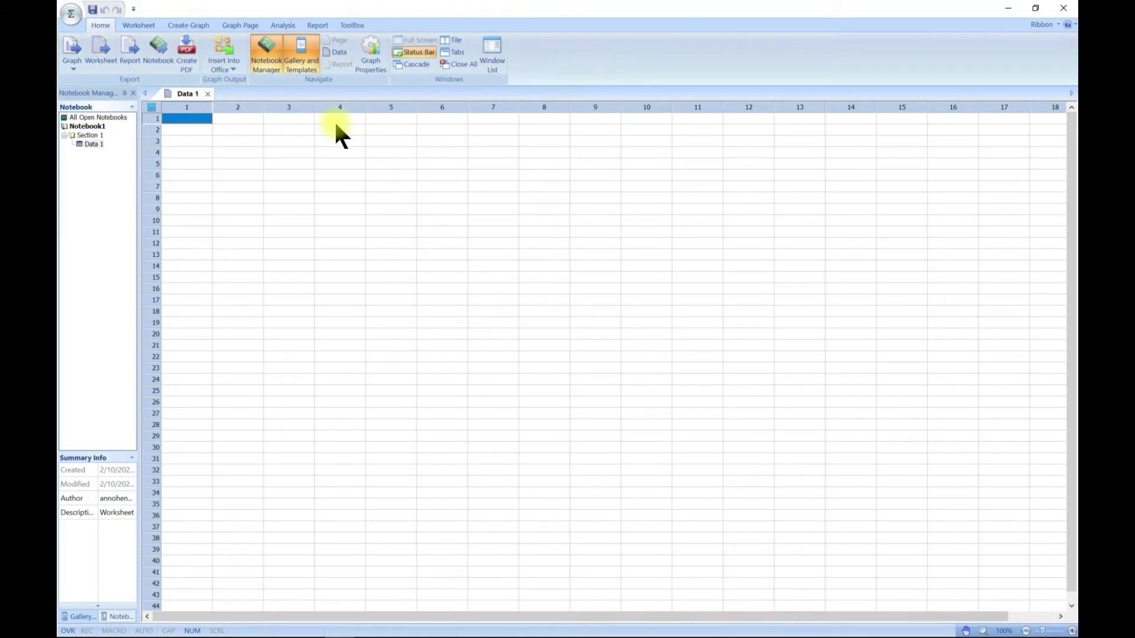
{"action": "left_click", "coordinate": [1058, 24]}
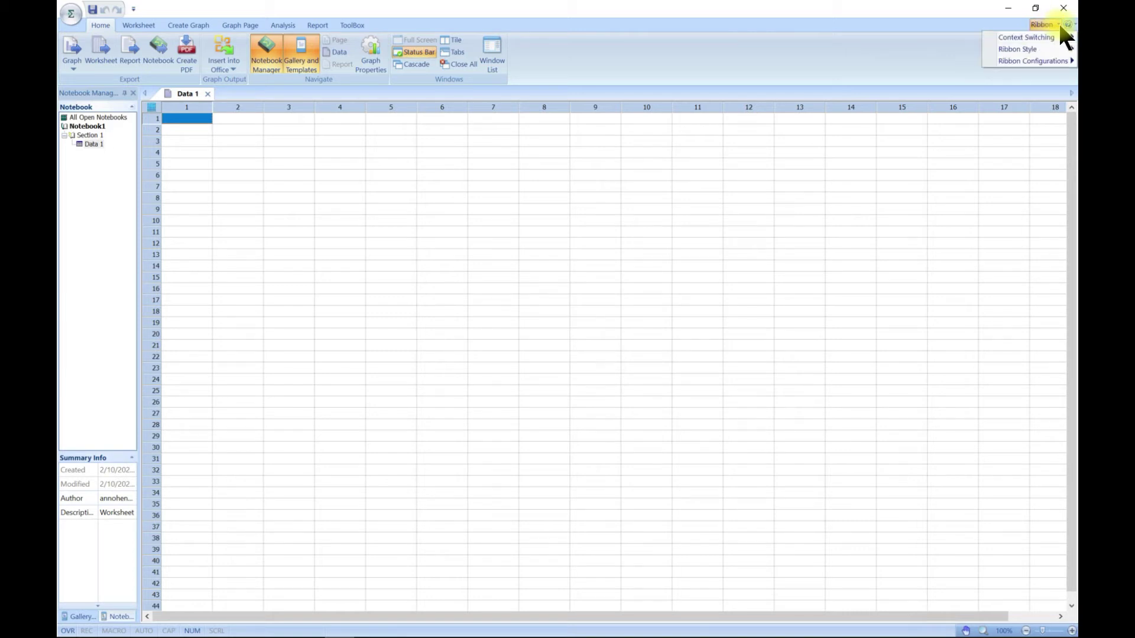
Try the Black ribbon colour scheme, then switch back to a lighter scheme.
{"action": "mouse_move", "coordinate": [1055, 37]}
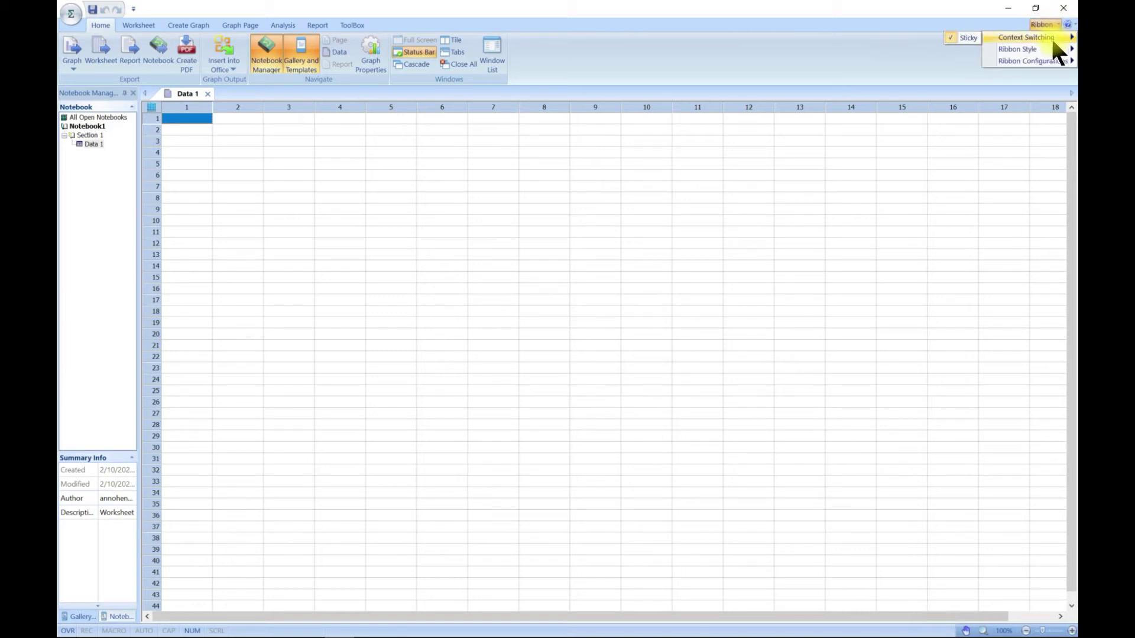
{"action": "mouse_move", "coordinate": [1021, 50]}
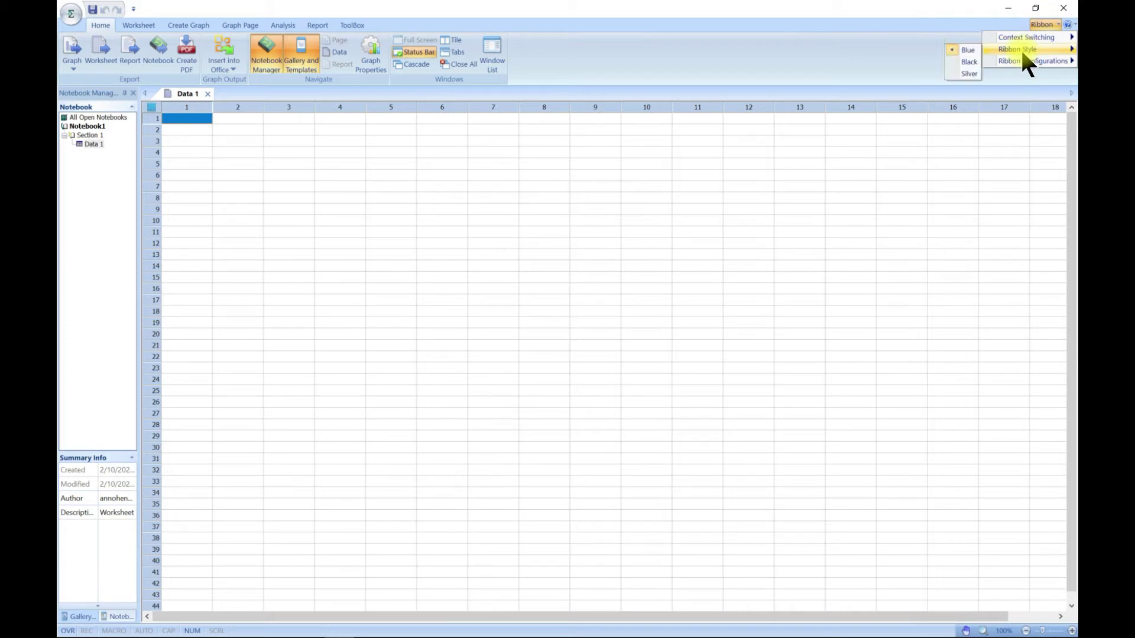
{"action": "left_click", "coordinate": [970, 62]}
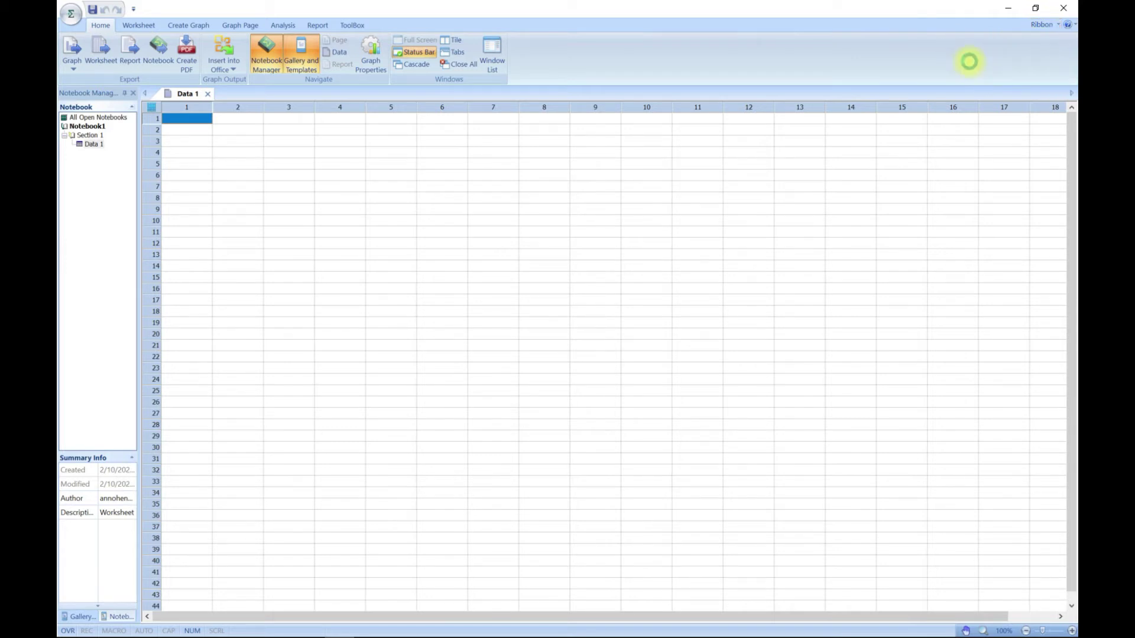
{"action": "left_click", "coordinate": [1041, 24]}
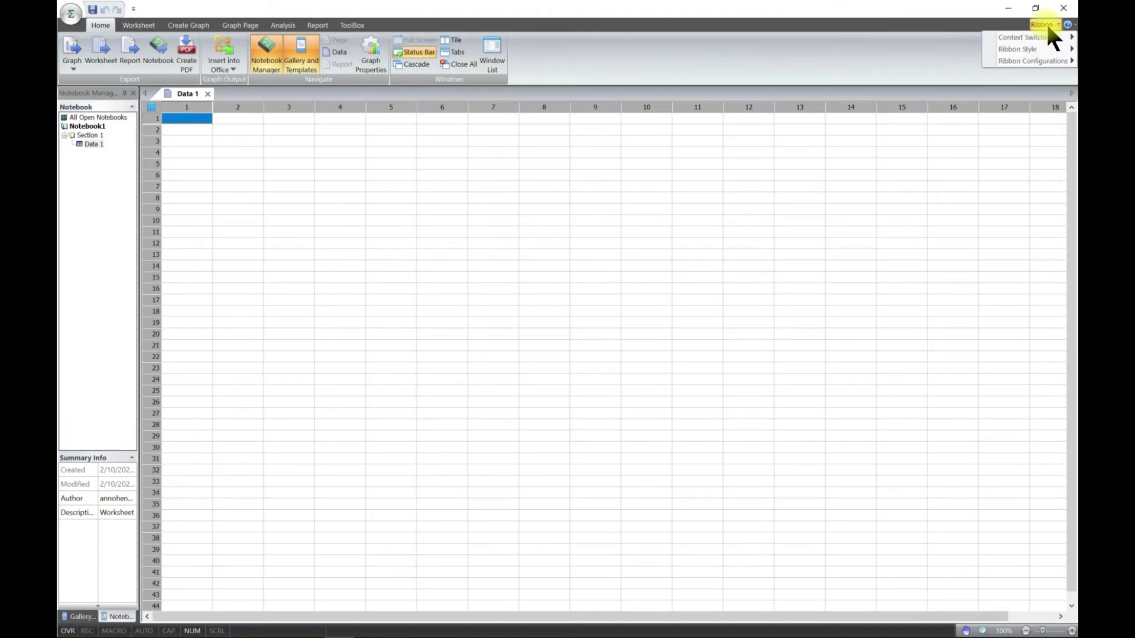
{"action": "mouse_move", "coordinate": [1032, 49]}
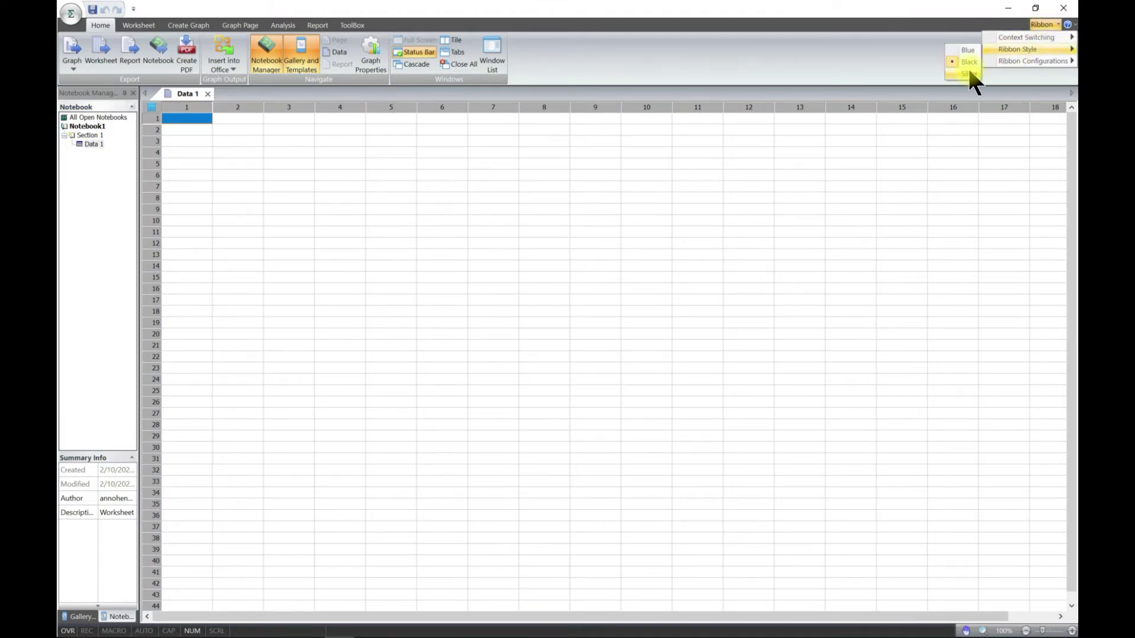
{"action": "left_click", "coordinate": [968, 63]}
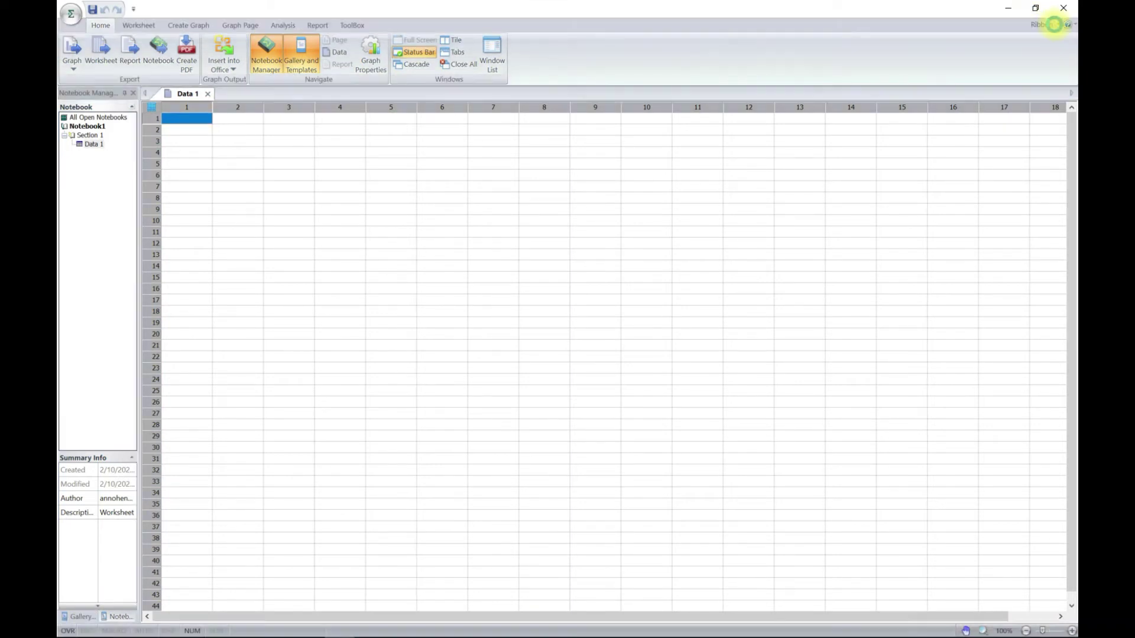
Switch the ribbon configuration from Graphing to Analysis and view the Analysis tab tools.
{"action": "left_click", "coordinate": [1055, 24]}
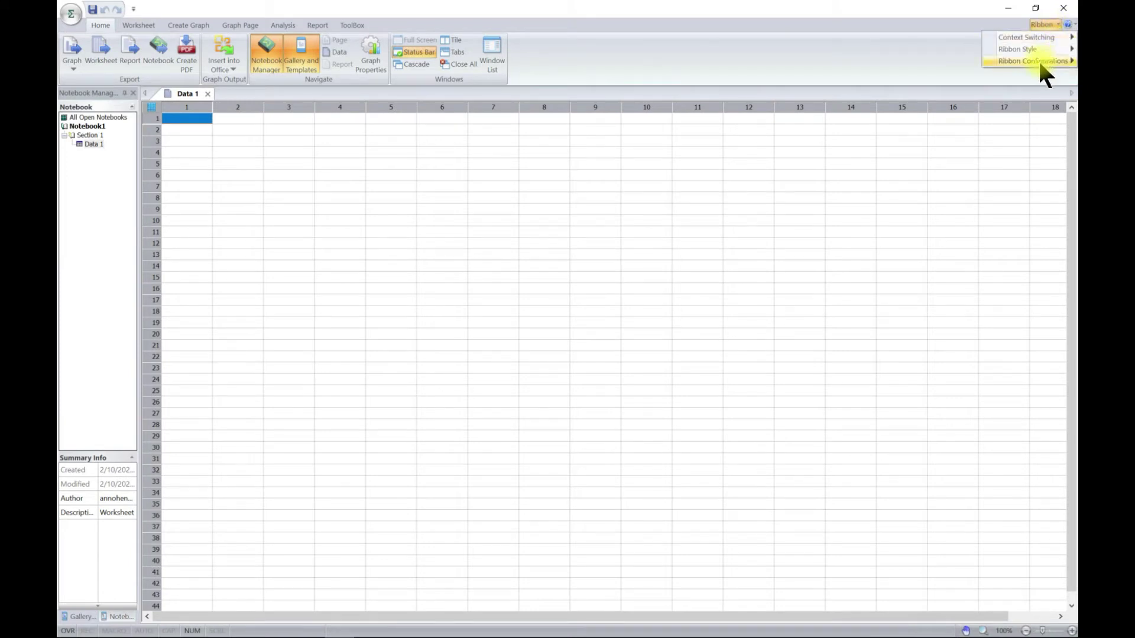
{"action": "mouse_move", "coordinate": [1039, 63]}
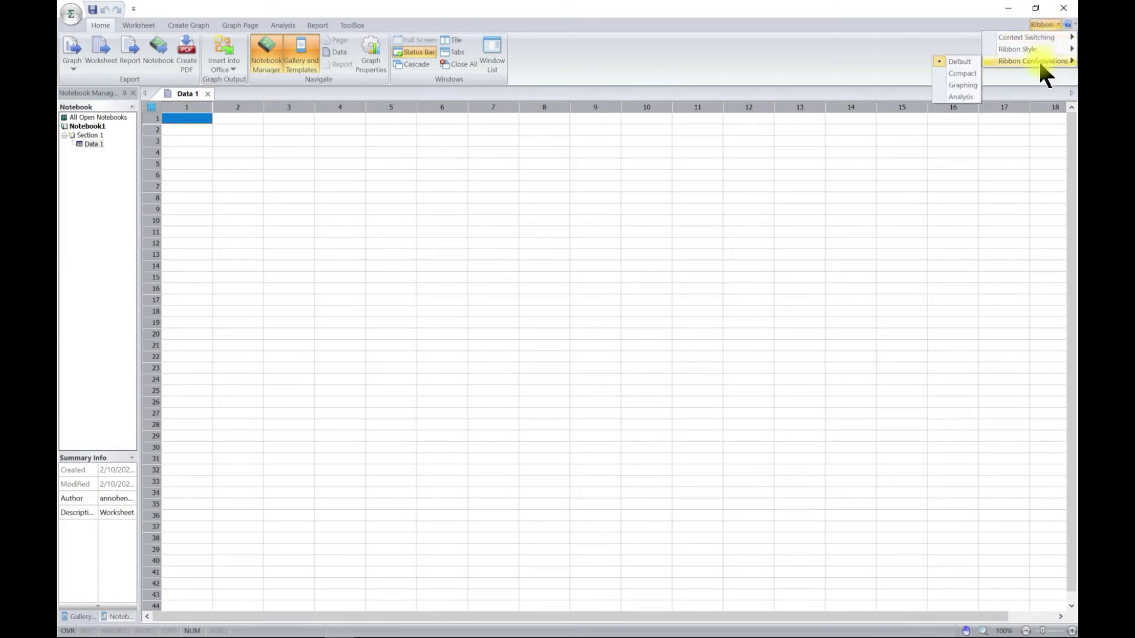
{"action": "left_click", "coordinate": [954, 87]}
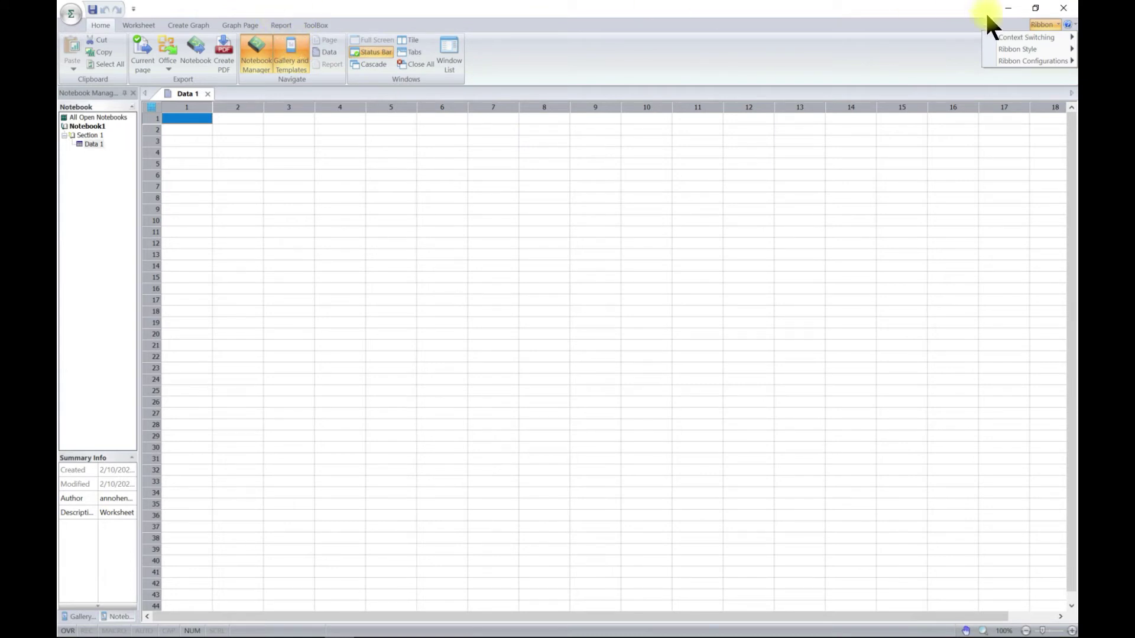
{"action": "left_click", "coordinate": [960, 96]}
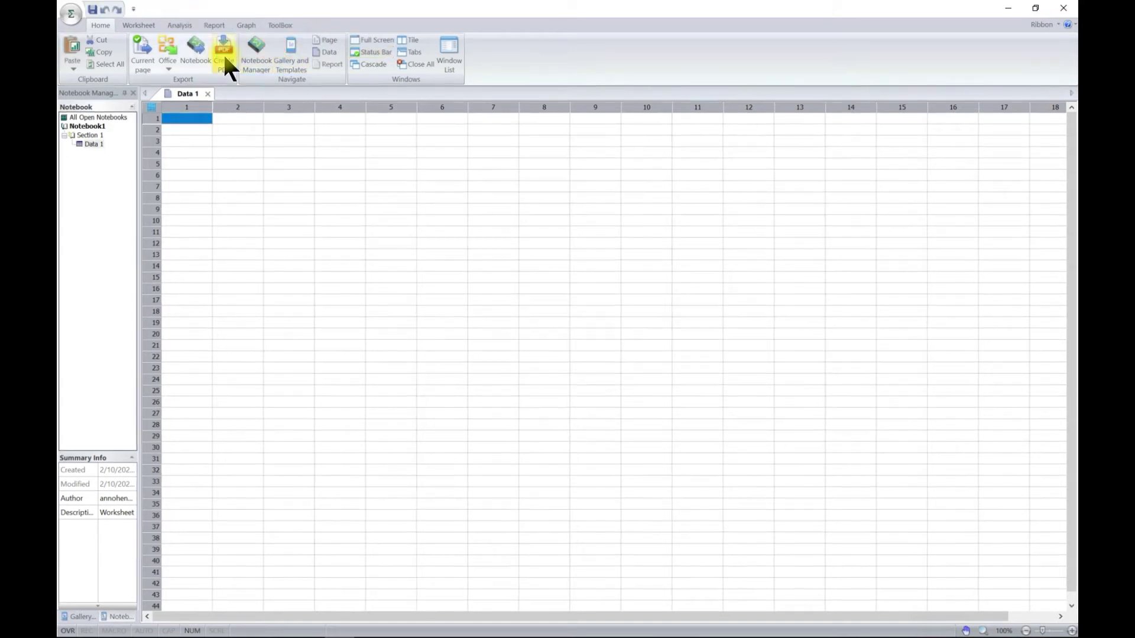
{"action": "left_click", "coordinate": [178, 25]}
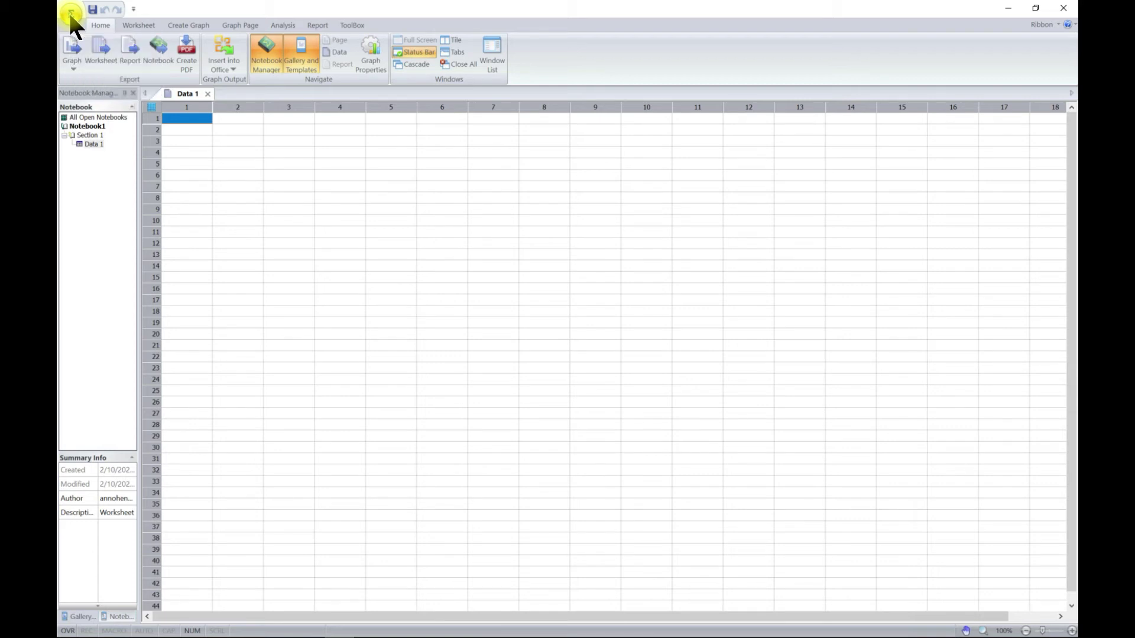
{"action": "left_click", "coordinate": [71, 13]}
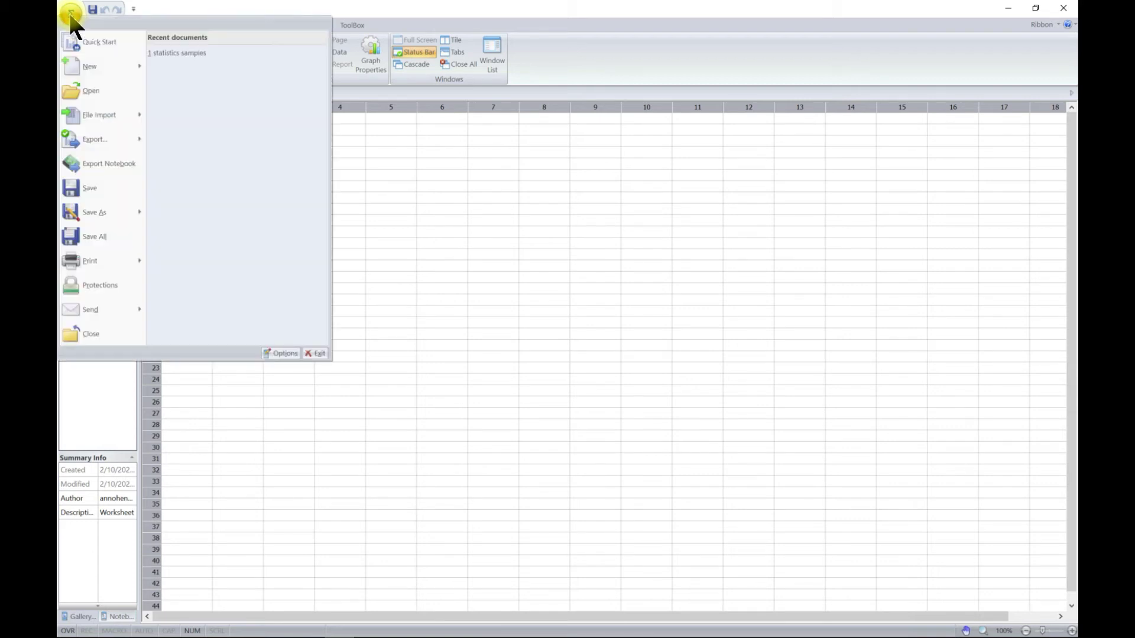
{"action": "mouse_move", "coordinate": [104, 63]}
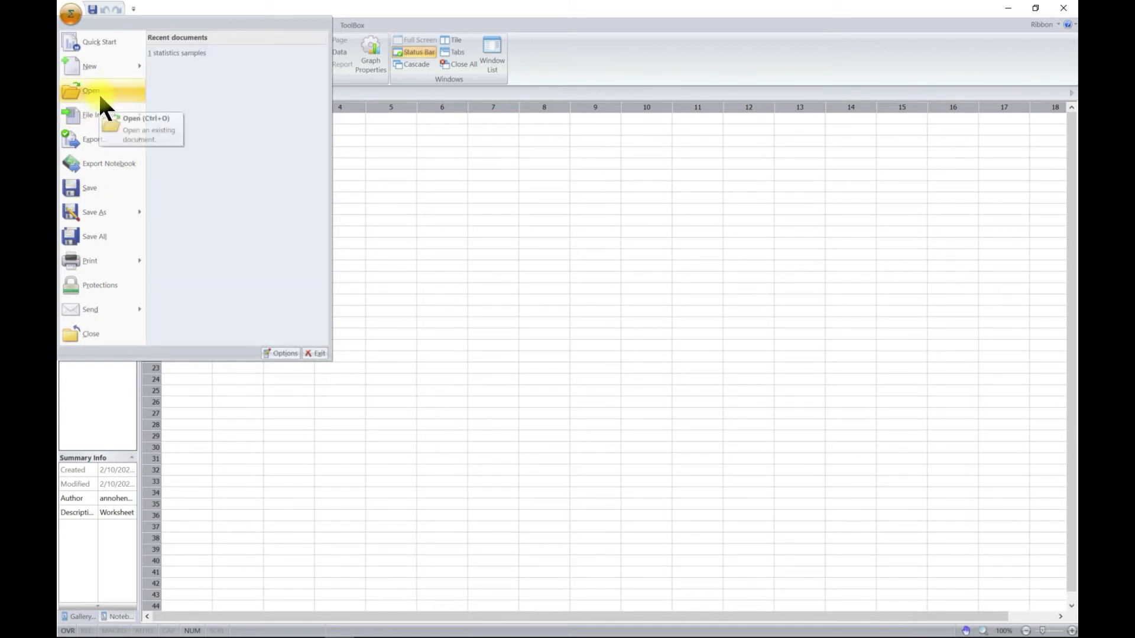
{"action": "mouse_move", "coordinate": [111, 114]}
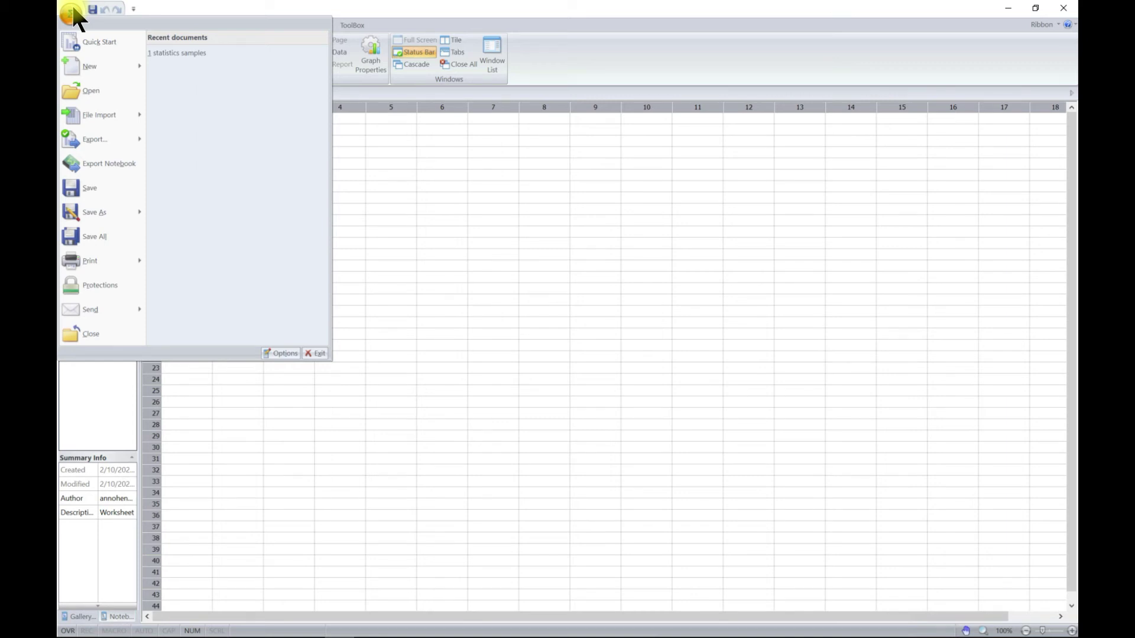
{"action": "left_click", "coordinate": [72, 13]}
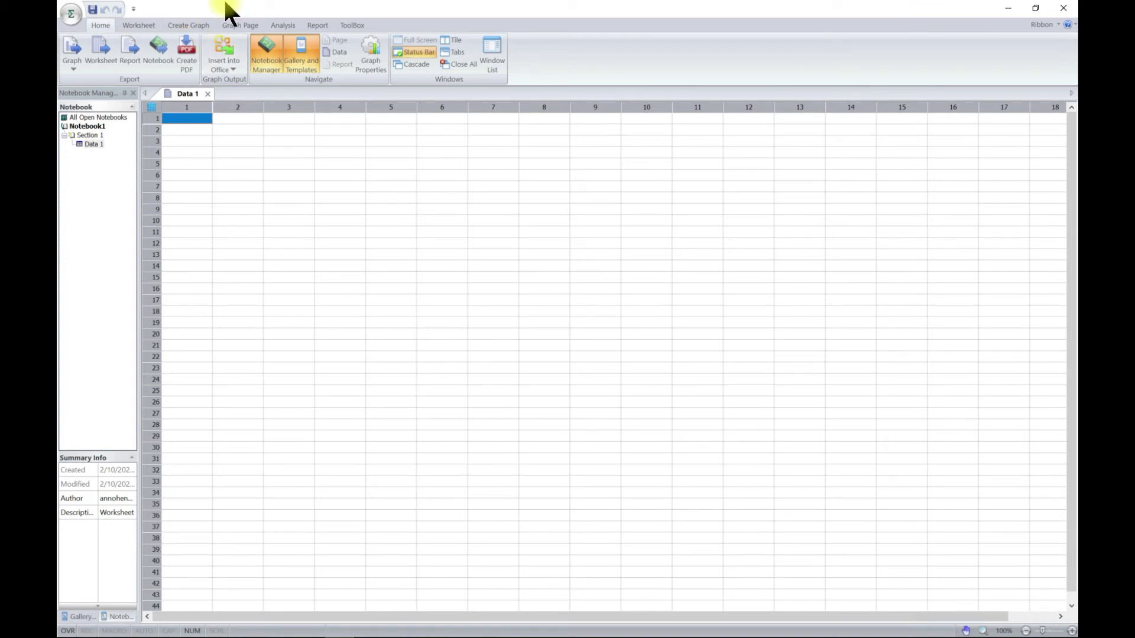
Add Print Preview, rather than Quick Print, to the Quick Access Toolbar commands.
{"action": "left_click", "coordinate": [135, 9]}
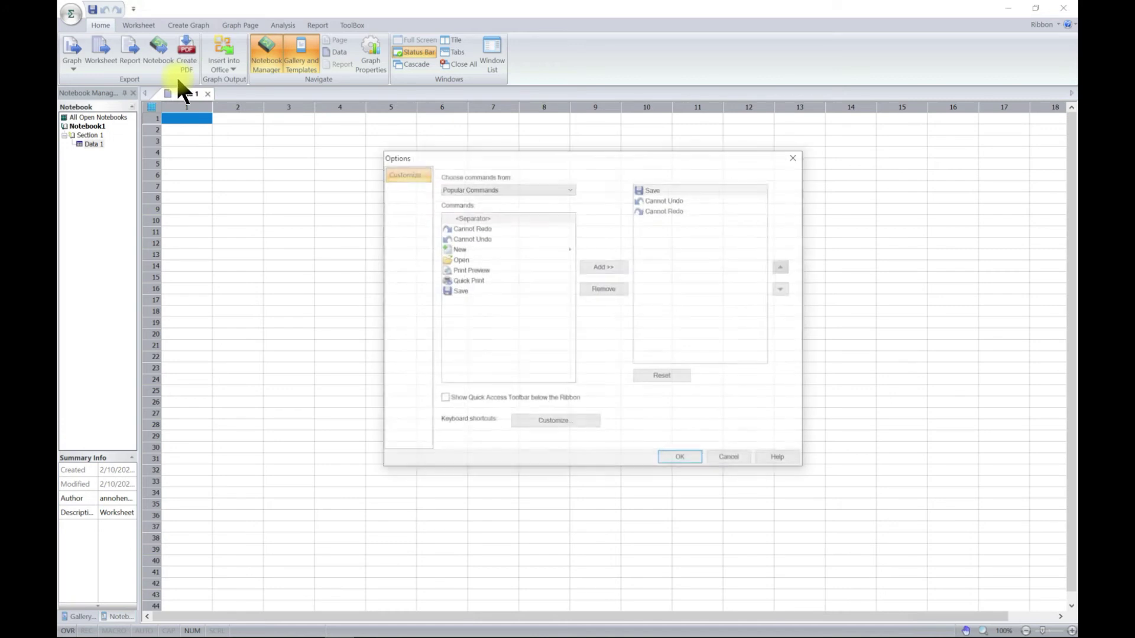
{"action": "left_click", "coordinate": [463, 279]}
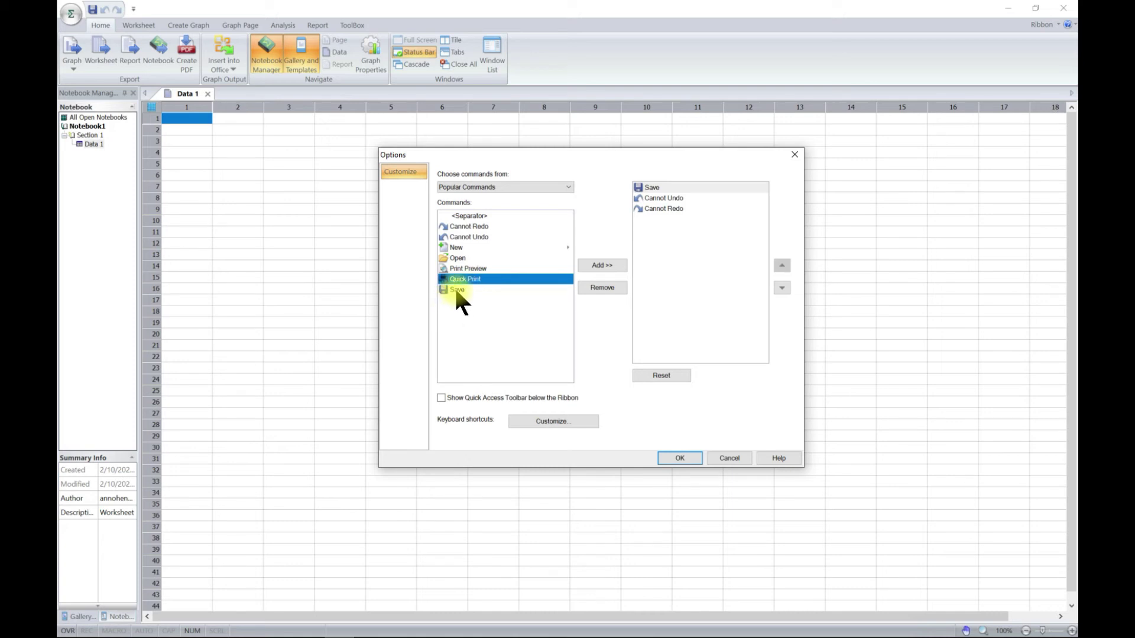
{"action": "left_click", "coordinate": [464, 268]}
{"action": "left_click", "coordinate": [596, 266]}
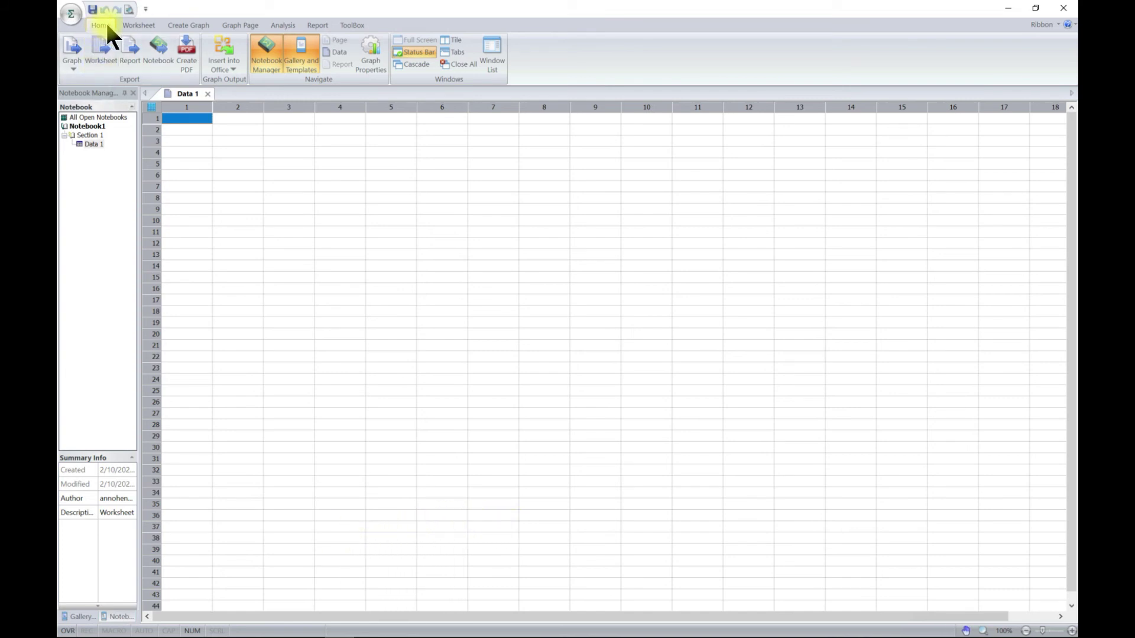
Cycle through the Worksheet, Create Graph (Scatter gallery), Graph Page, Analysis and Report tabs.
{"action": "left_click", "coordinate": [150, 25]}
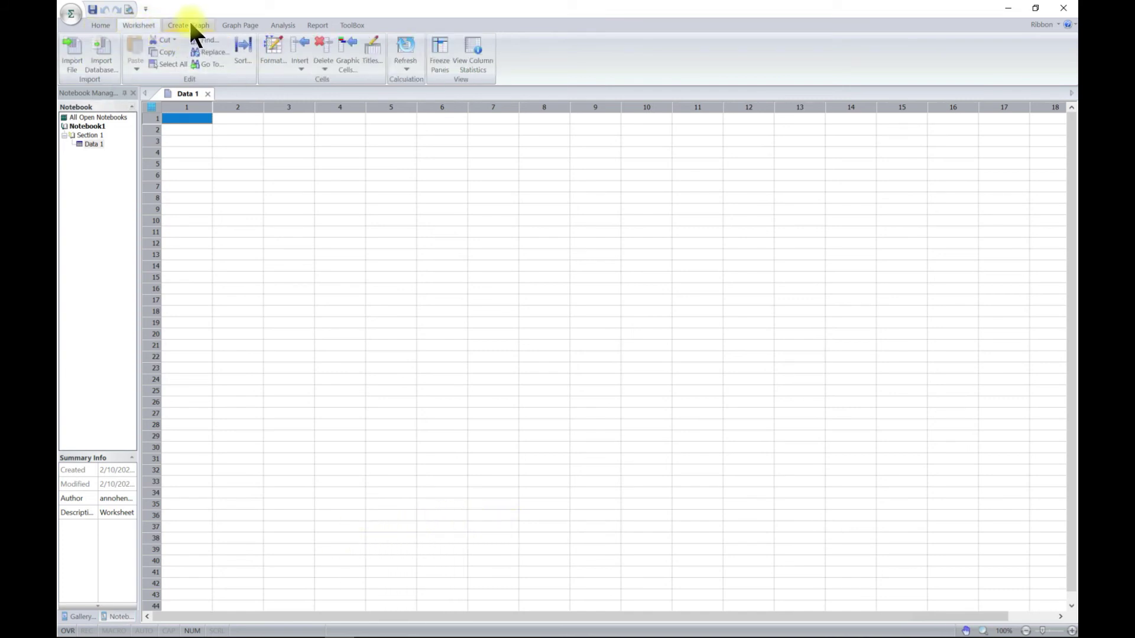
{"action": "left_click", "coordinate": [201, 25]}
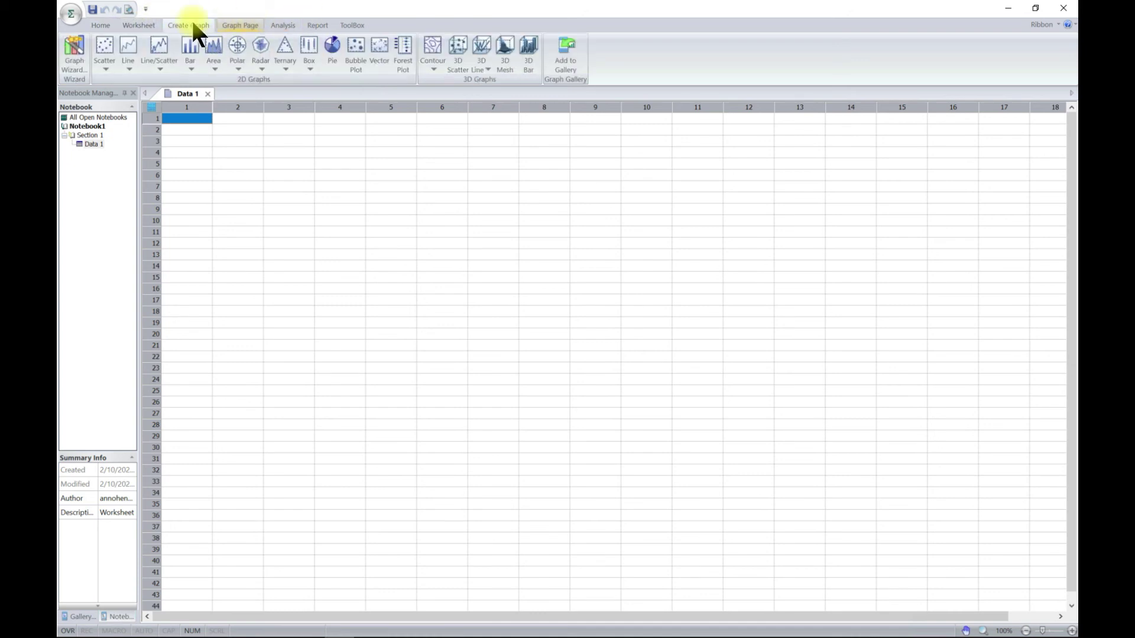
{"action": "left_click", "coordinate": [131, 25]}
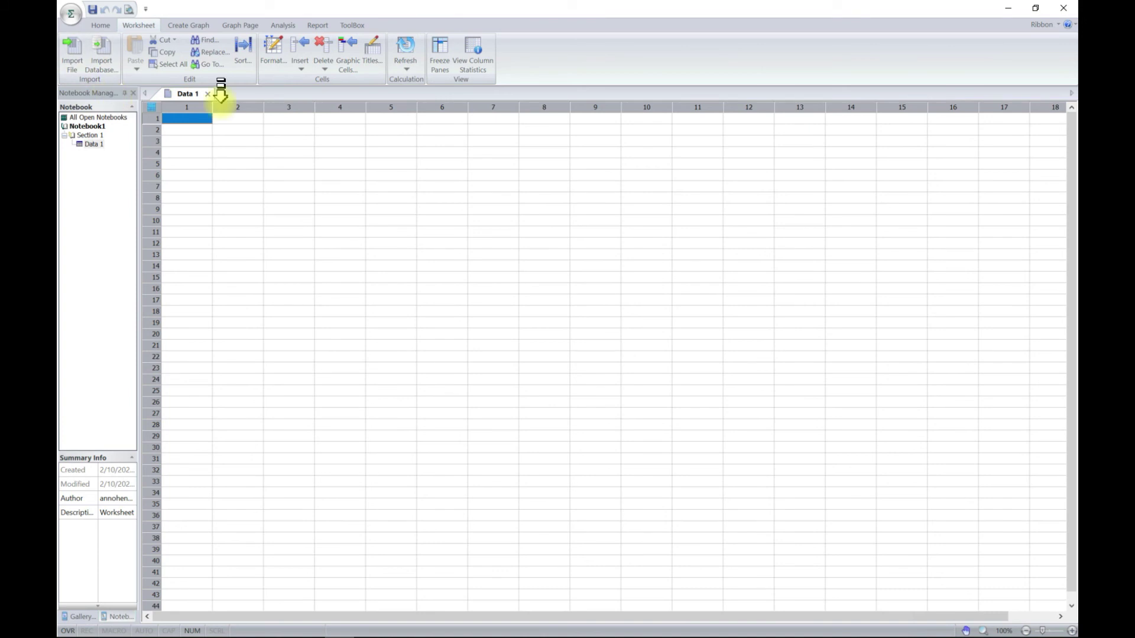
{"action": "left_click", "coordinate": [196, 23]}
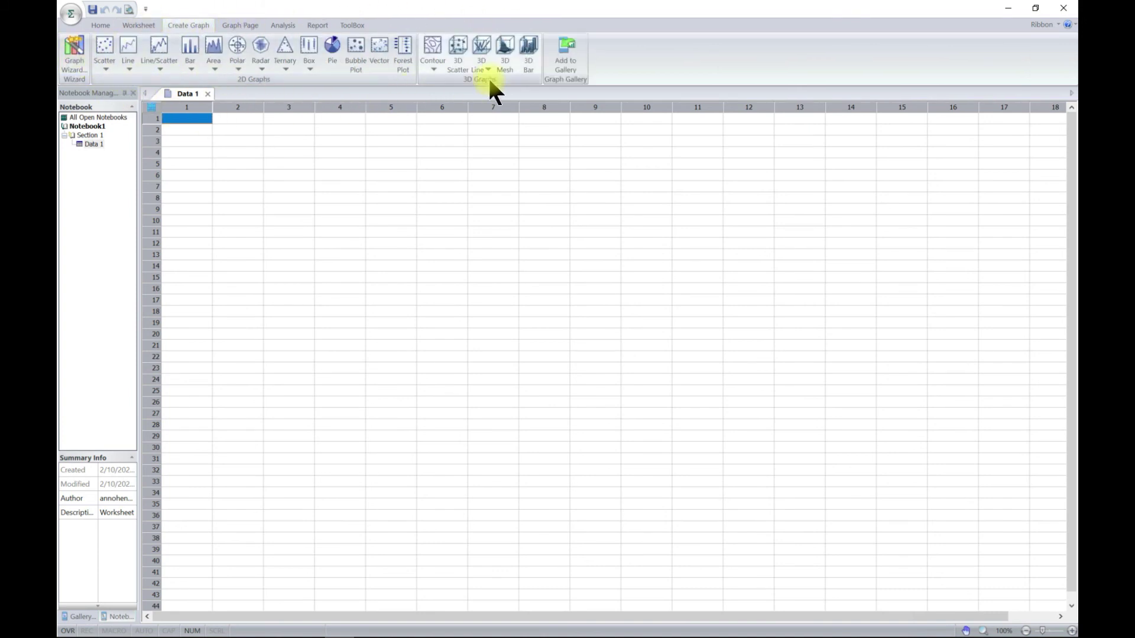
{"action": "left_click", "coordinate": [105, 70]}
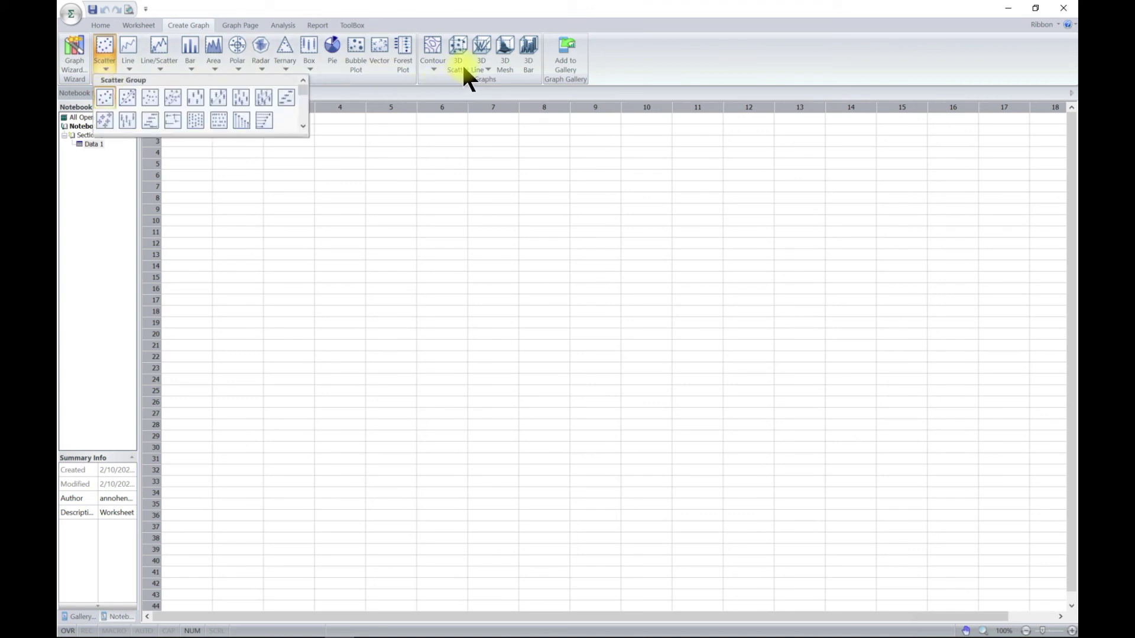
{"action": "left_click", "coordinate": [241, 27]}
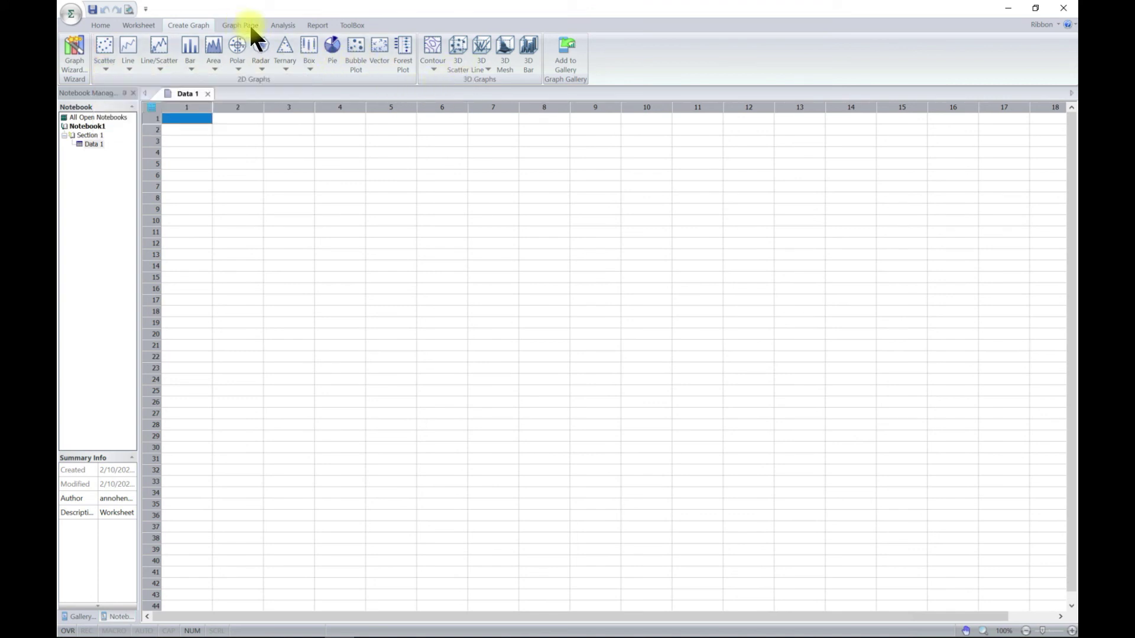
{"action": "left_click", "coordinate": [251, 25]}
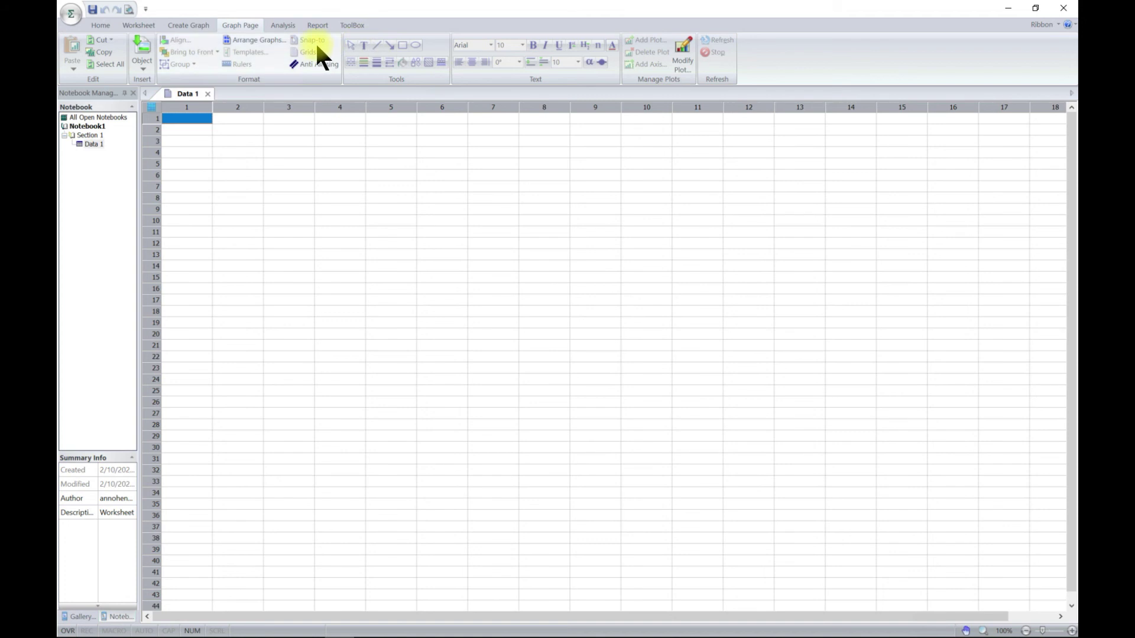
{"action": "left_click", "coordinate": [283, 25]}
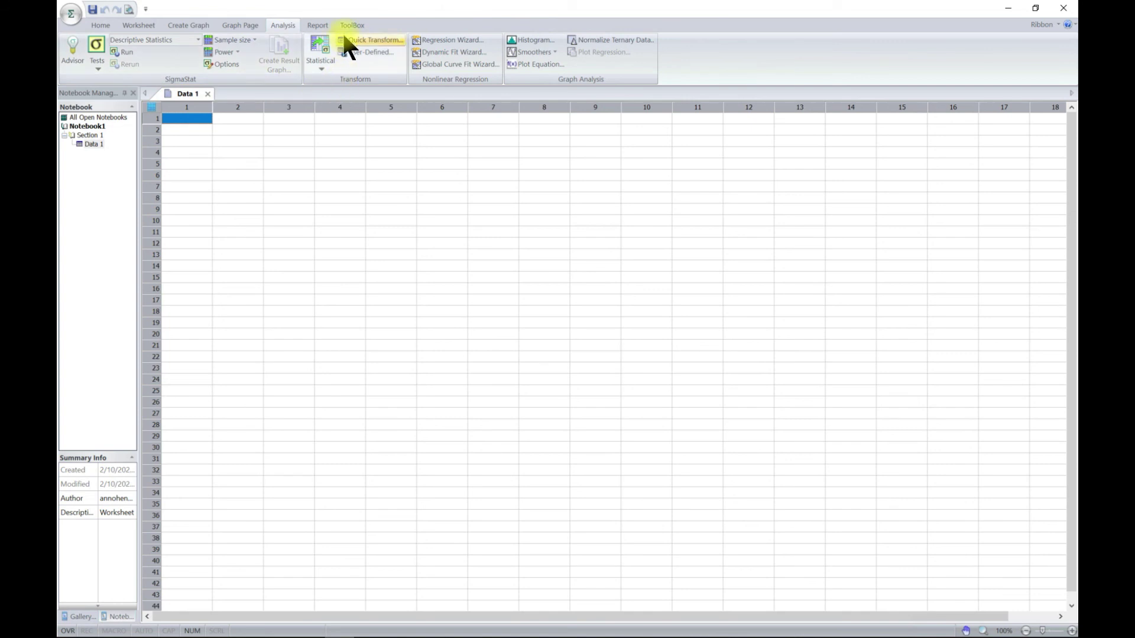
{"action": "left_click", "coordinate": [321, 24]}
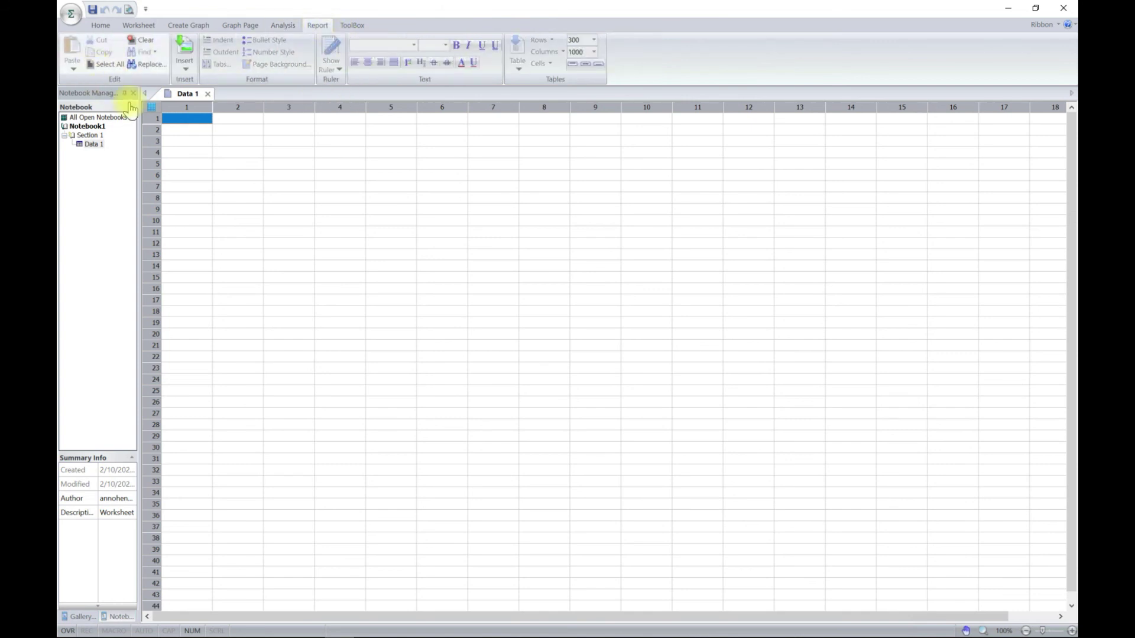